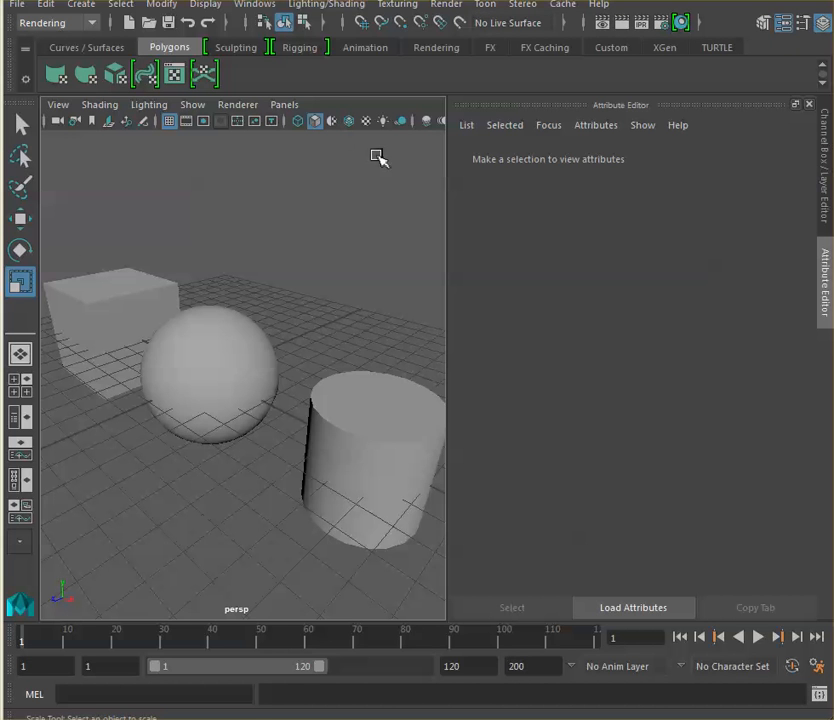
Examine the cylinder's UV layout in the UV Editor, then close the editor.
{"action": "left_click", "coordinate": [384, 431]}
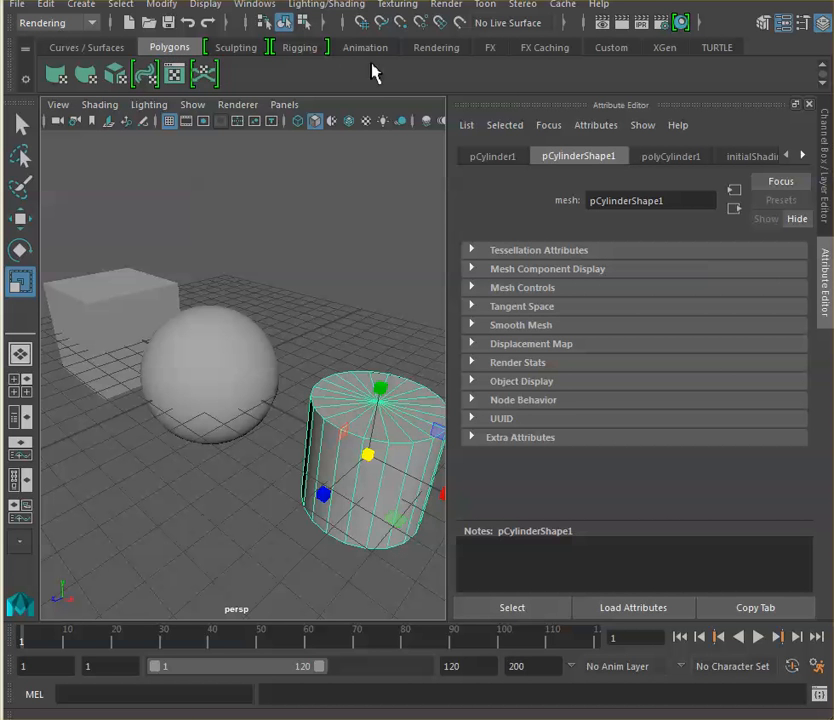
{"action": "left_click", "coordinate": [825, 70]}
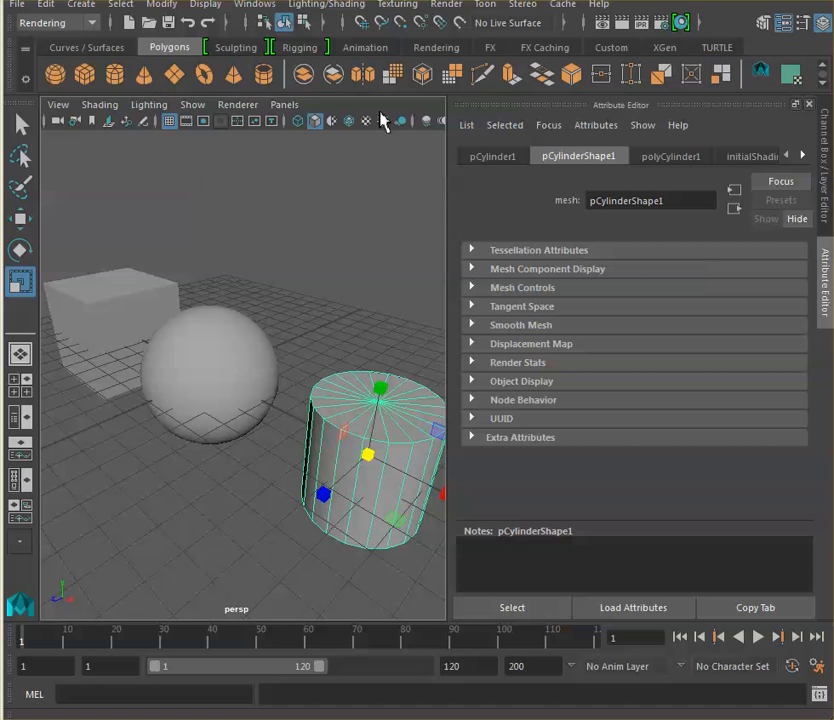
{"action": "left_click", "coordinate": [825, 70]}
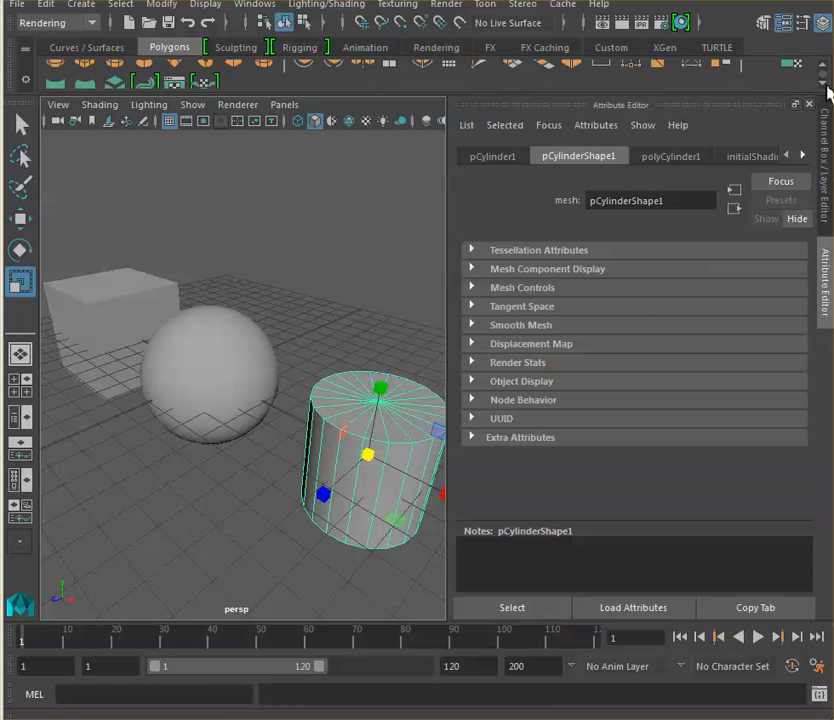
{"action": "double_click", "coordinate": [176, 76]}
{"action": "left_click_drag", "start_coordinate": [30, 19], "coordinate": [476, 87]}
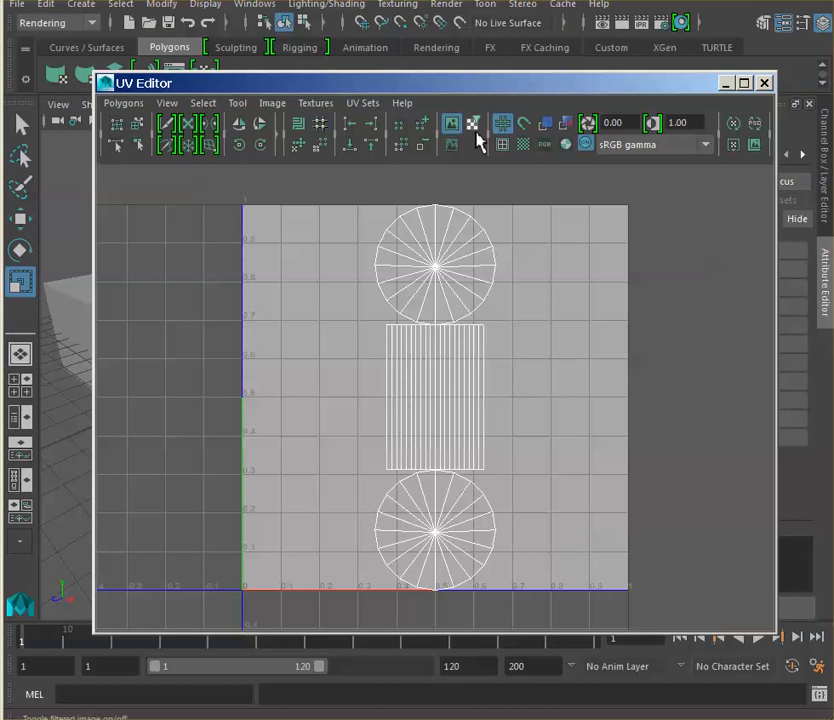
{"action": "left_click_drag", "start_coordinate": [301, 85], "coordinate": [295, 122]}
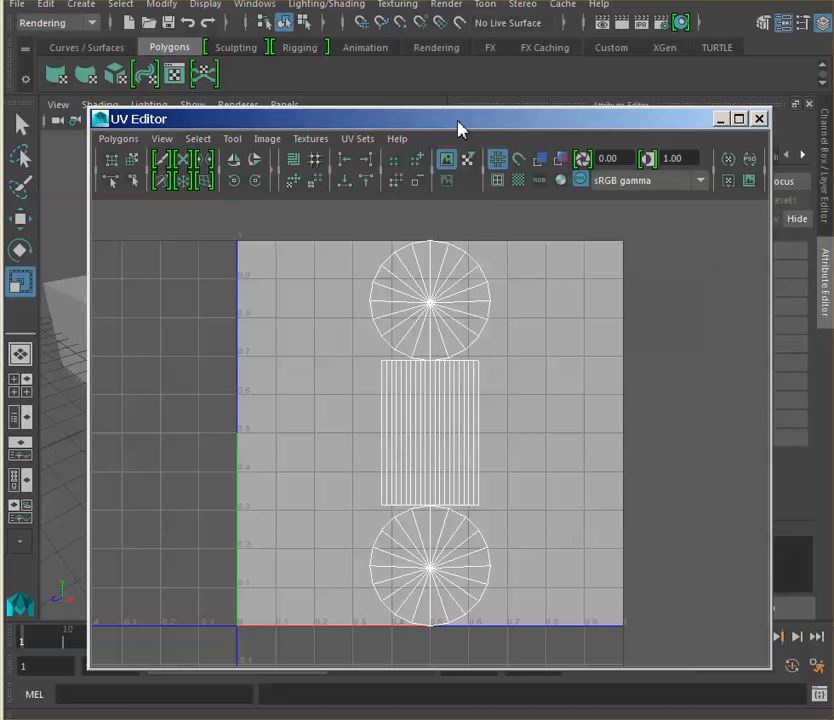
{"action": "left_click", "coordinate": [759, 119]}
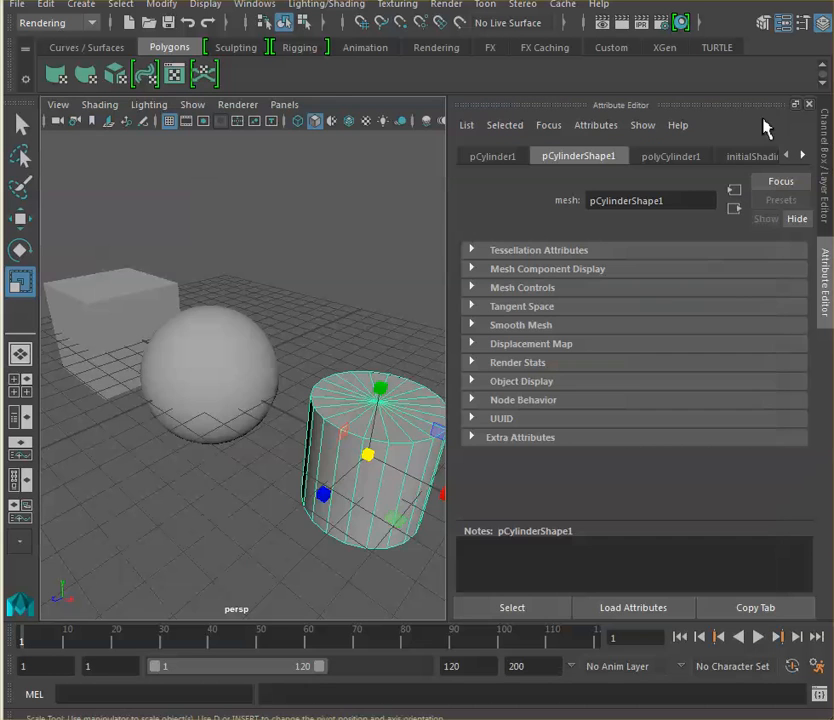
Examine the sphere's UV layout in the UV Editor, toggling the image display off and on, and close the editor.
{"action": "left_click", "coordinate": [177, 366]}
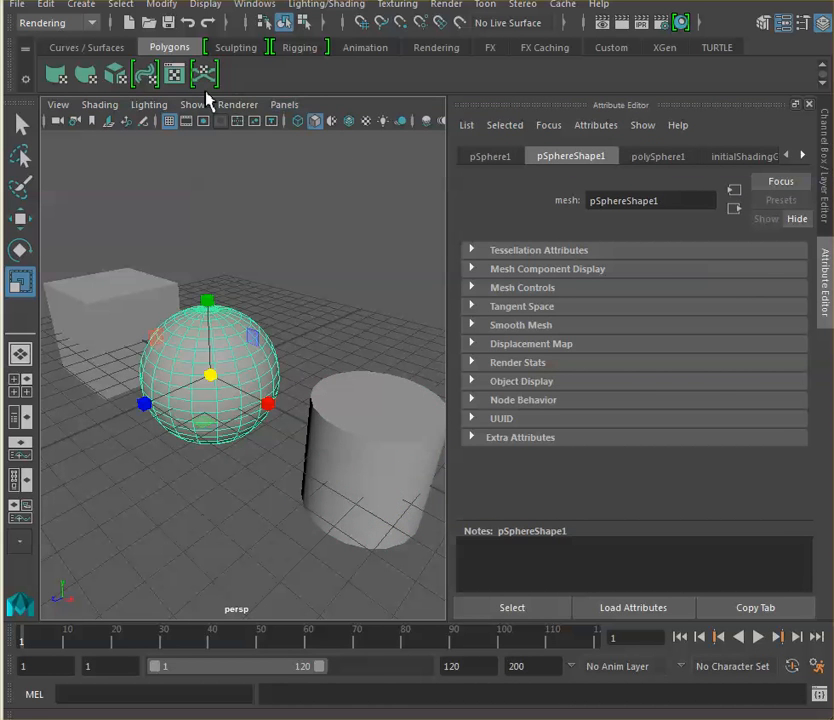
{"action": "left_click", "coordinate": [175, 76]}
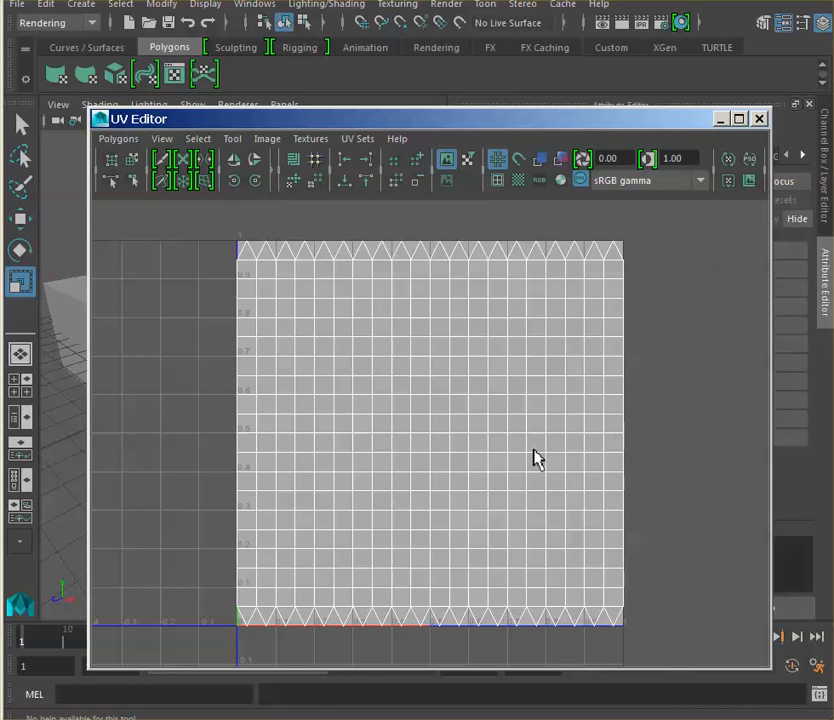
{"action": "scroll", "coordinate": [534, 456], "scroll_direction": "down", "scroll_amount": 5}
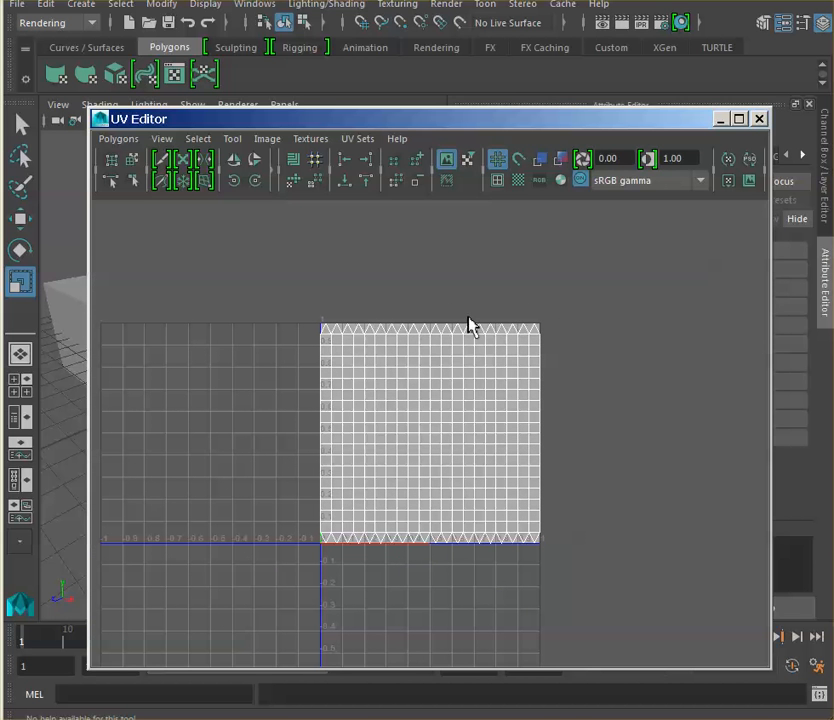
{"action": "left_click", "coordinate": [448, 162]}
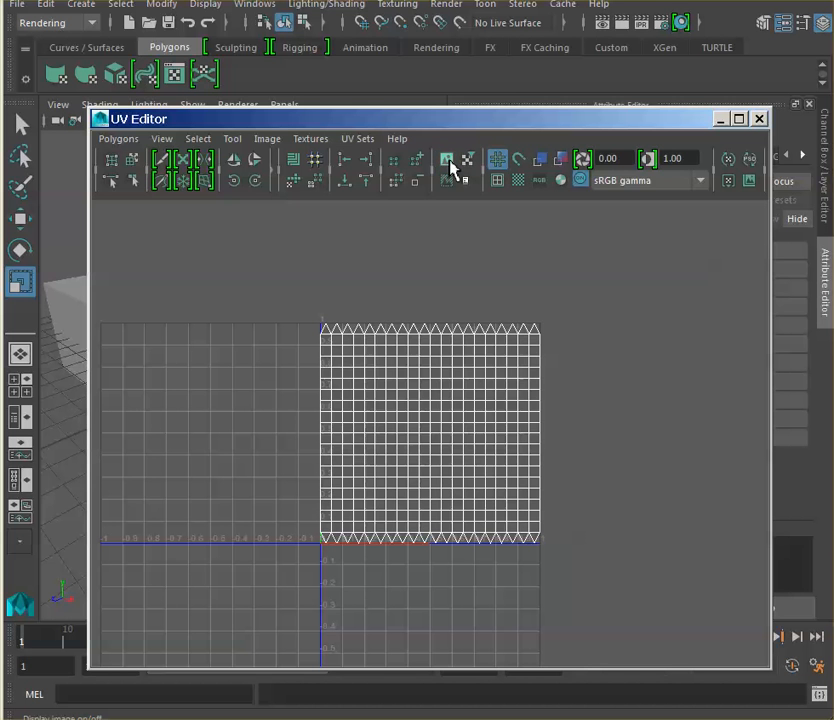
{"action": "left_click", "coordinate": [448, 162]}
{"action": "left_click", "coordinate": [448, 162]}
{"action": "left_click", "coordinate": [448, 162]}
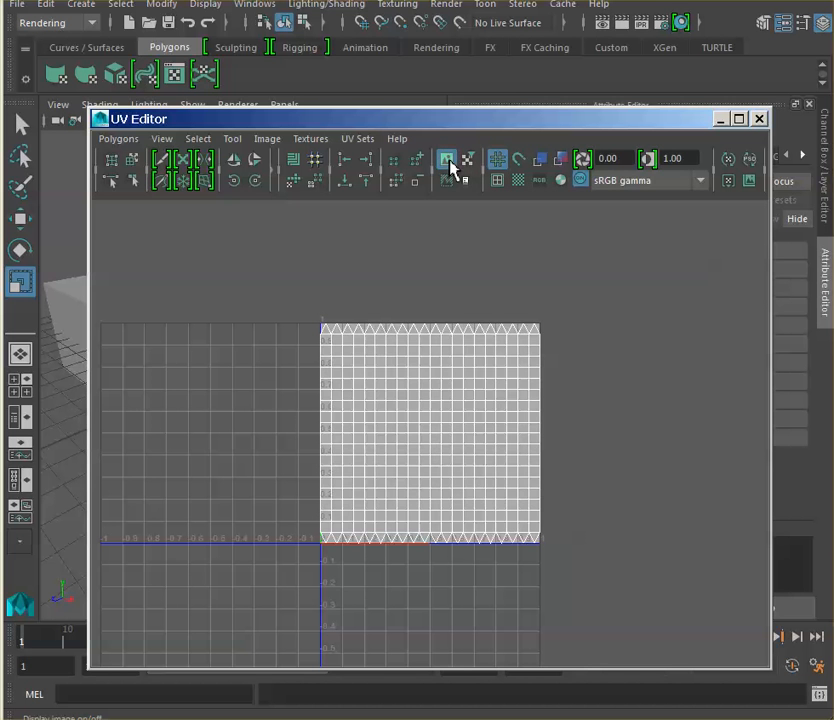
{"action": "left_click", "coordinate": [448, 162]}
{"action": "left_click", "coordinate": [448, 162]}
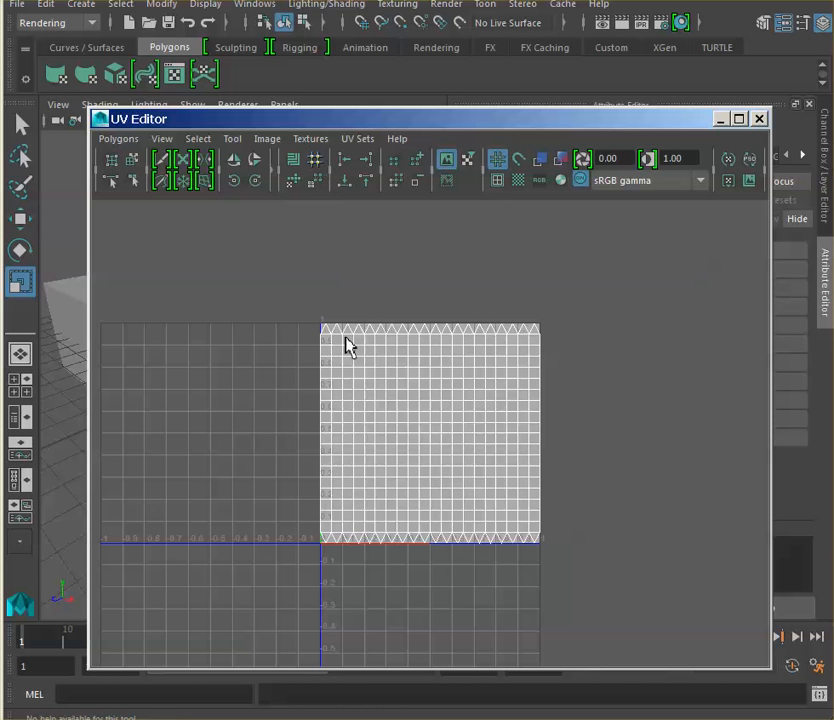
{"action": "left_click", "coordinate": [762, 122]}
Examine the cube's UV layout in the UV Editor and close the editor.
{"action": "left_click", "coordinate": [123, 305]}
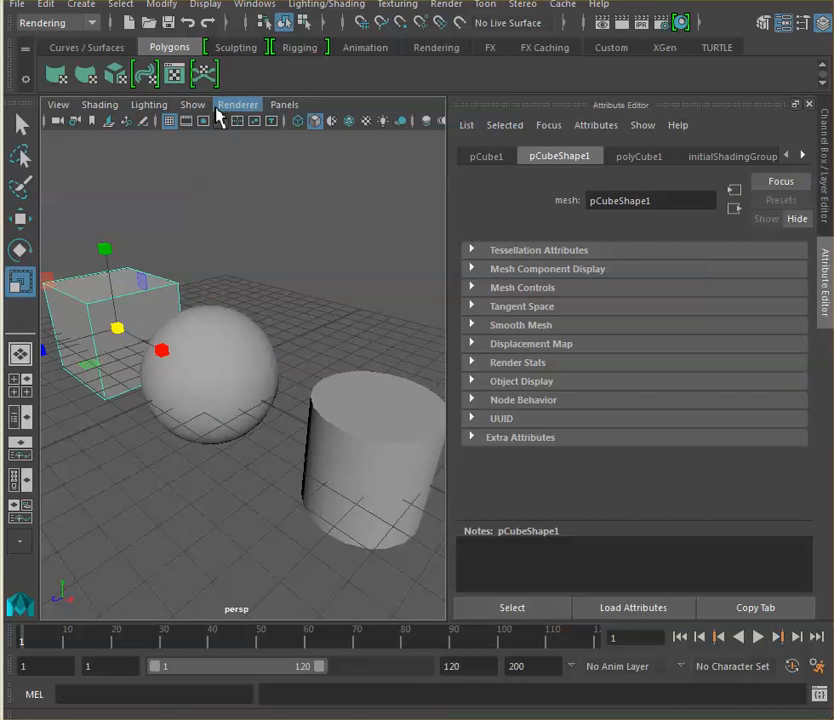
{"action": "left_click", "coordinate": [176, 76]}
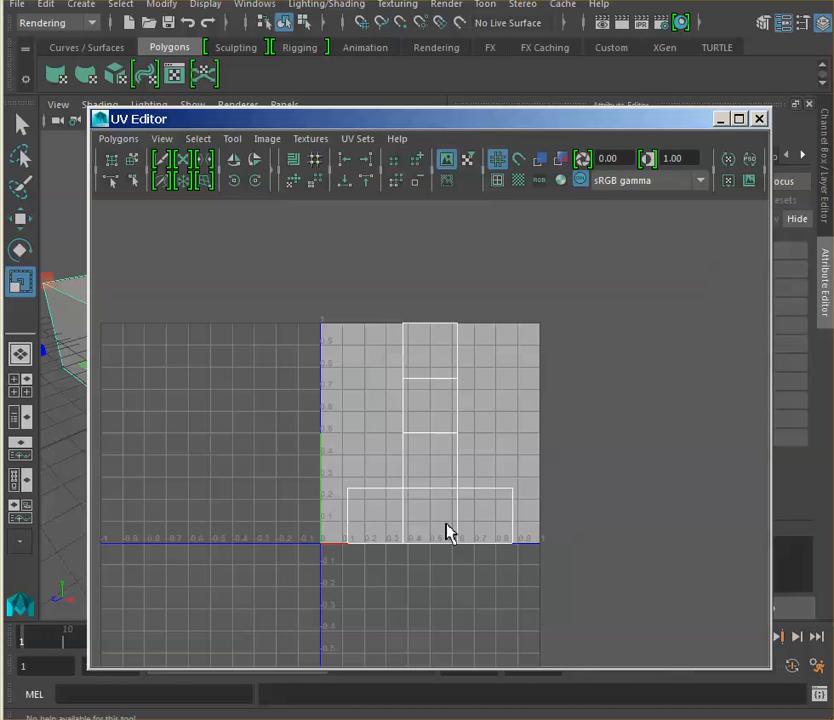
{"action": "left_click", "coordinate": [760, 118]}
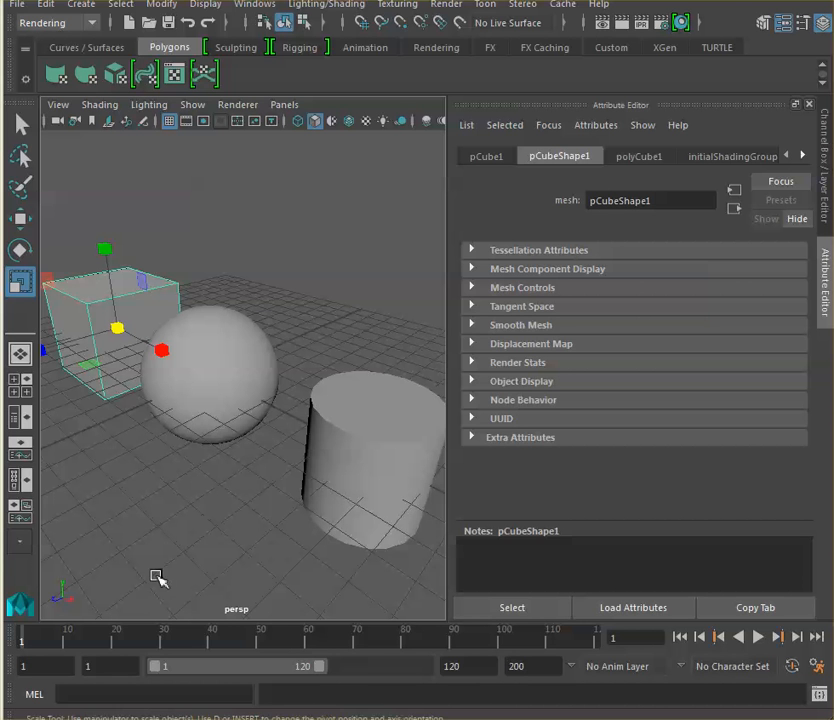
Create a Blinn material in the Hypershade and name it CheckerMaterial.
{"action": "left_click", "coordinate": [682, 22]}
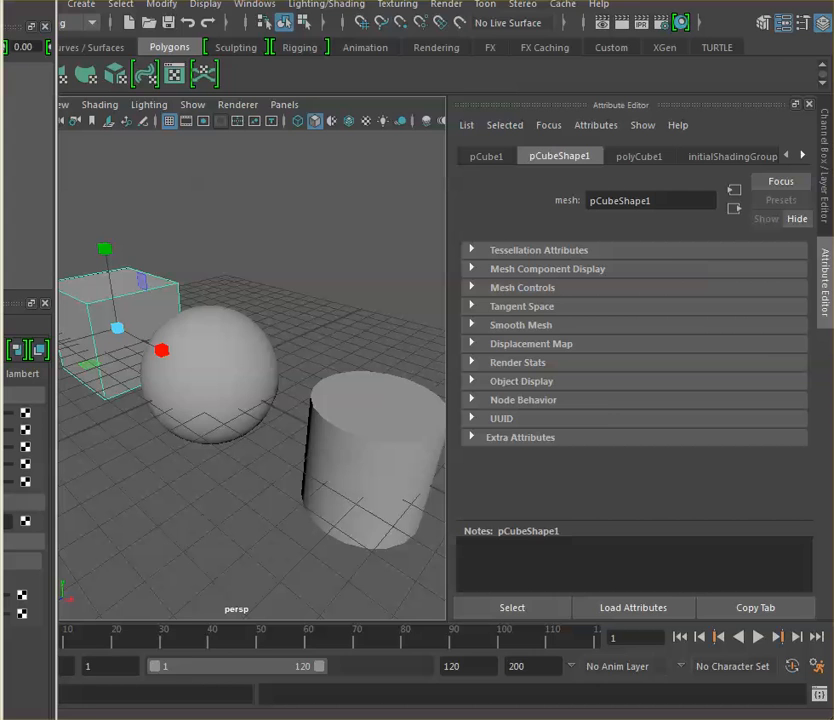
{"action": "left_click_drag", "start_coordinate": [0, 0], "coordinate": [599, 17]}
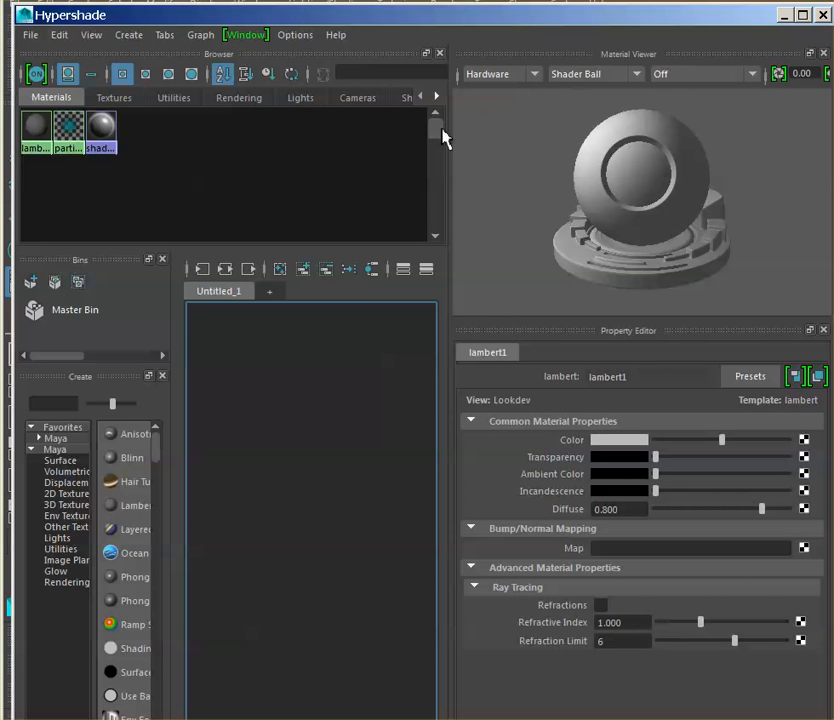
{"action": "left_click", "coordinate": [128, 460]}
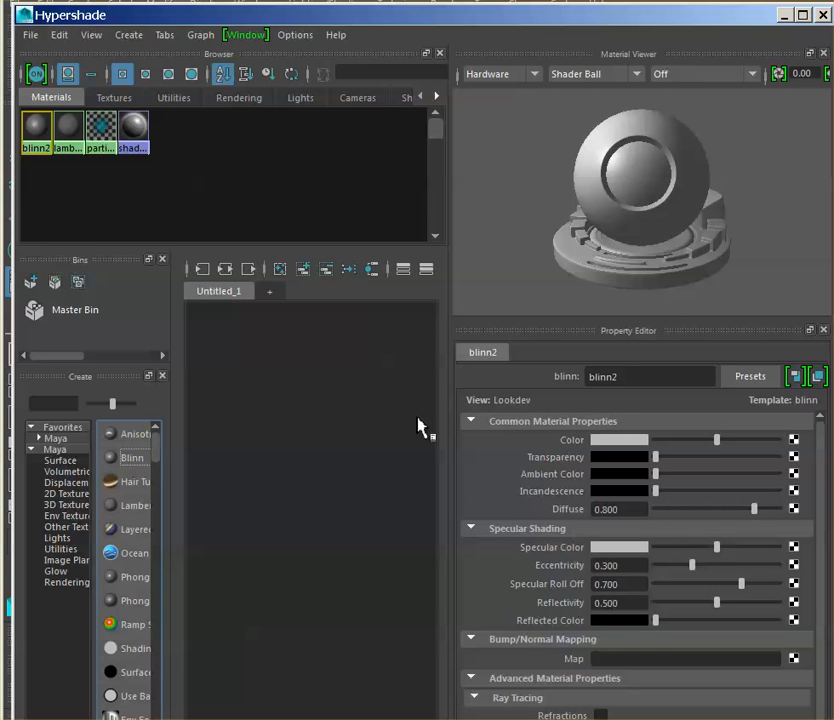
{"action": "left_click_drag", "start_coordinate": [633, 378], "coordinate": [545, 389]}
{"action": "type", "text": "chec"}
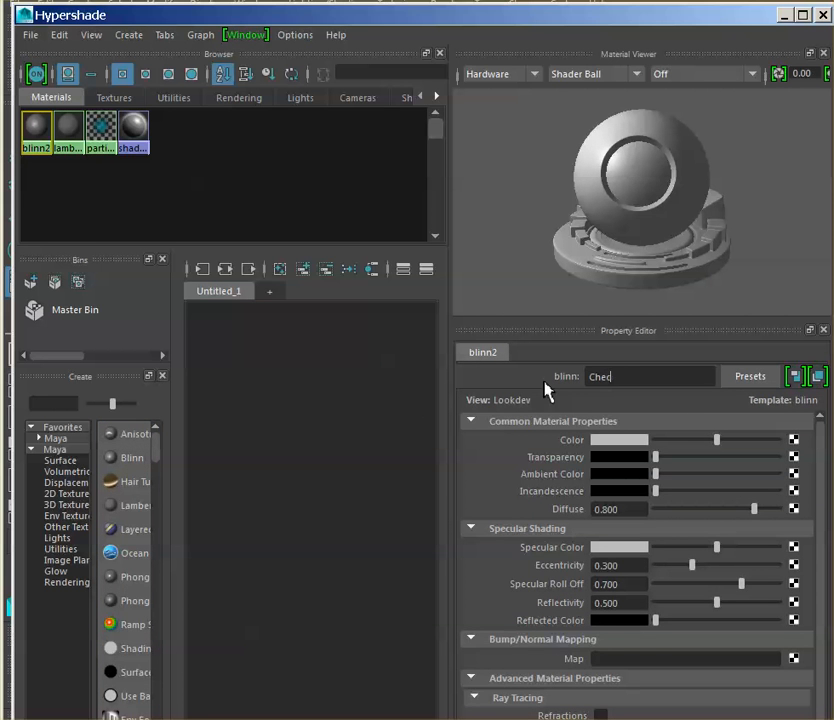
{"action": "type", "text": "kerMaterial"}
{"action": "key", "text": "Return"}
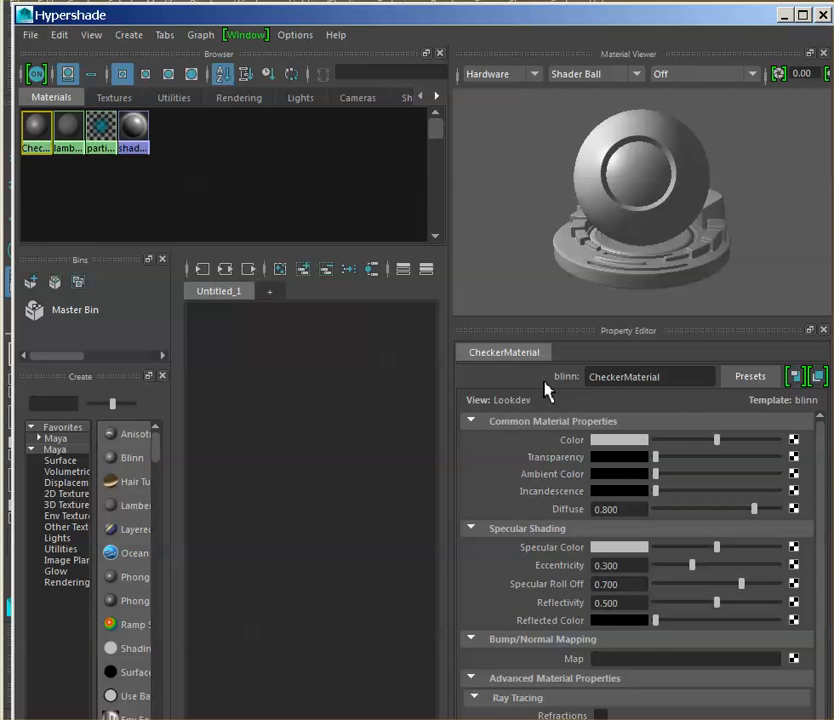
Map a Checker texture to CheckerMaterial's Color and move the Hypershade window aside to uncover the scene objects.
{"action": "left_click", "coordinate": [794, 440]}
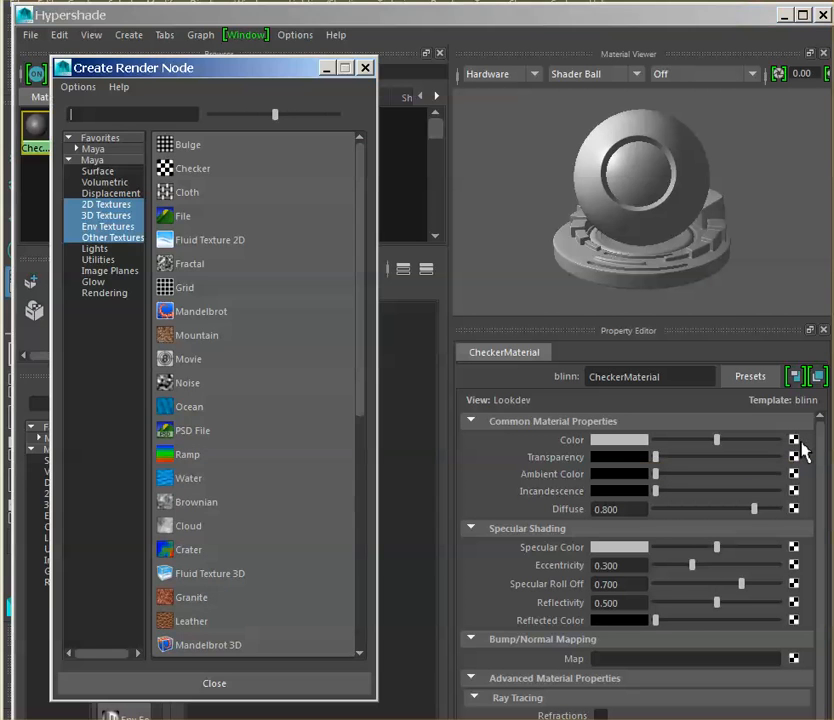
{"action": "left_click", "coordinate": [184, 170]}
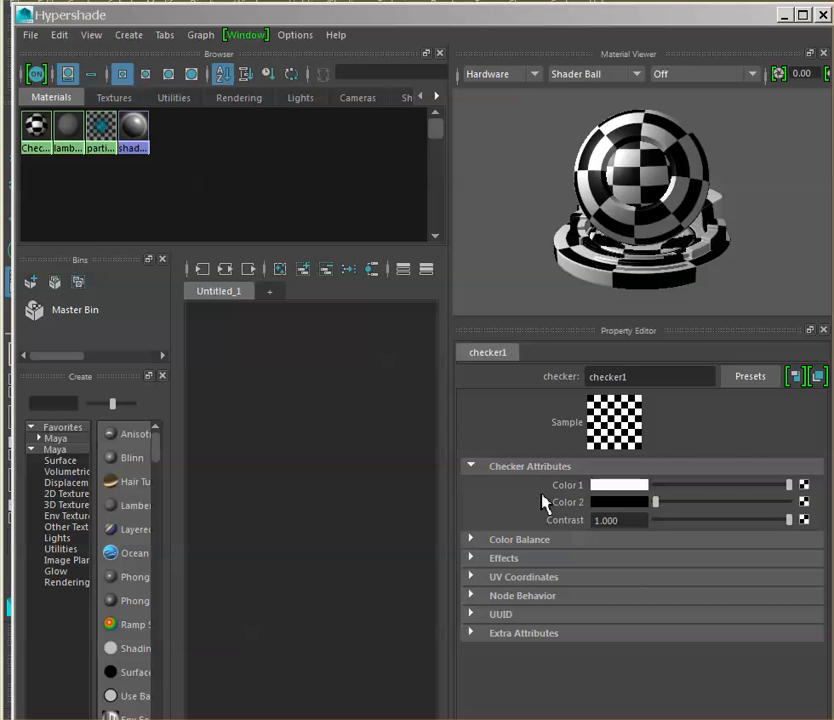
{"action": "left_click_drag", "start_coordinate": [421, 22], "coordinate": [601, 7]}
{"action": "left_click_drag", "start_coordinate": [460, 13], "coordinate": [660, 34]}
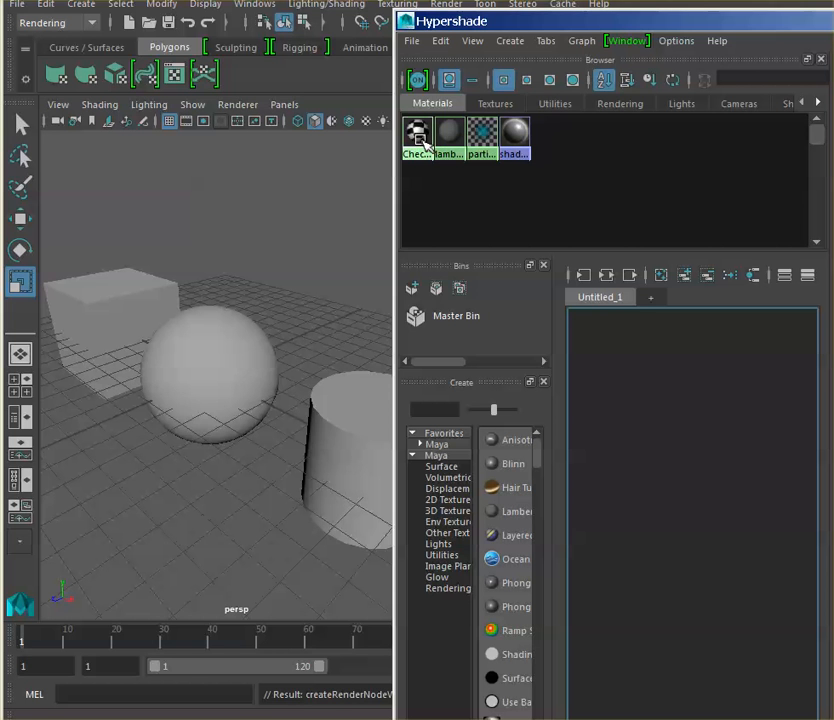
Assign CheckerMaterial to the sphere, the cylinder and the cube, and turn on textured display in the perspective view.
{"action": "left_click", "coordinate": [228, 358]}
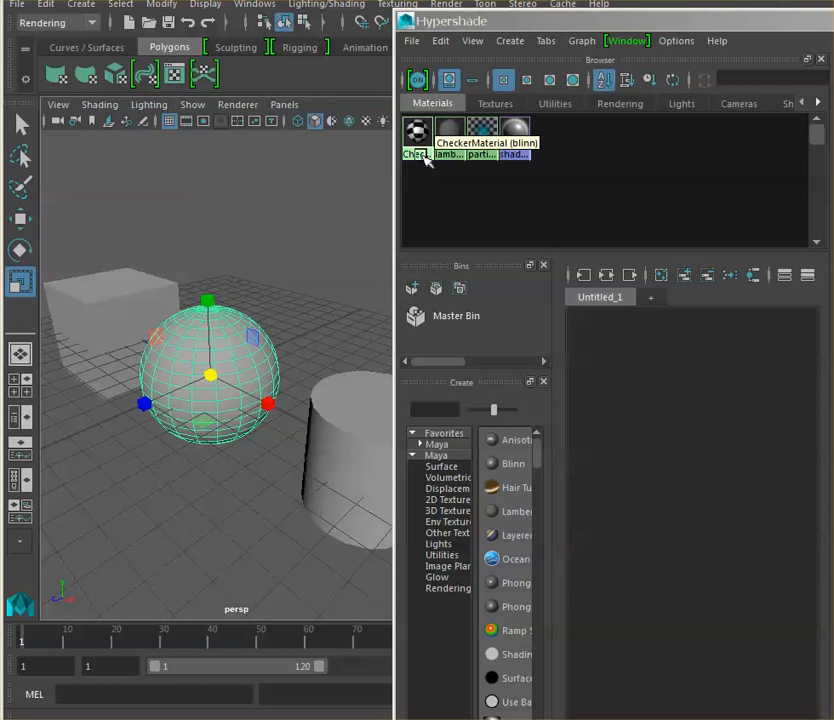
{"action": "right_click_drag", "start_coordinate": [419, 146], "coordinate": [424, 104]}
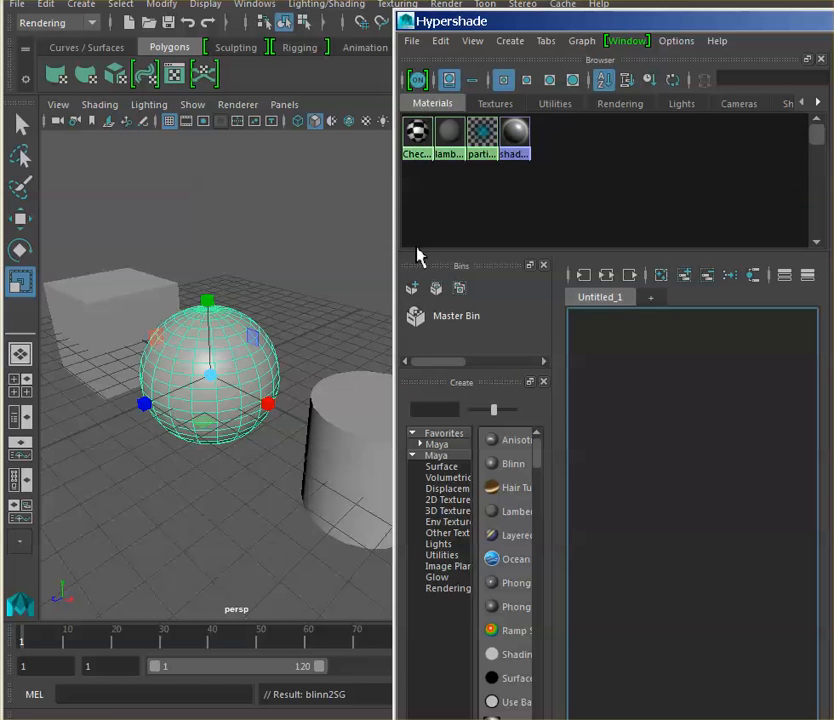
{"action": "left_click", "coordinate": [354, 439]}
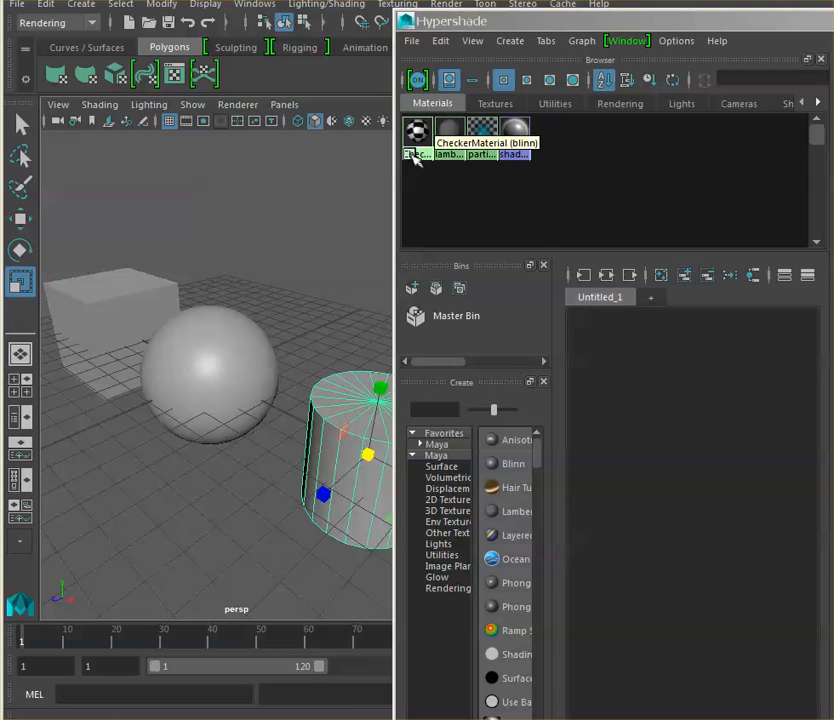
{"action": "right_click_drag", "start_coordinate": [416, 146], "coordinate": [418, 98]}
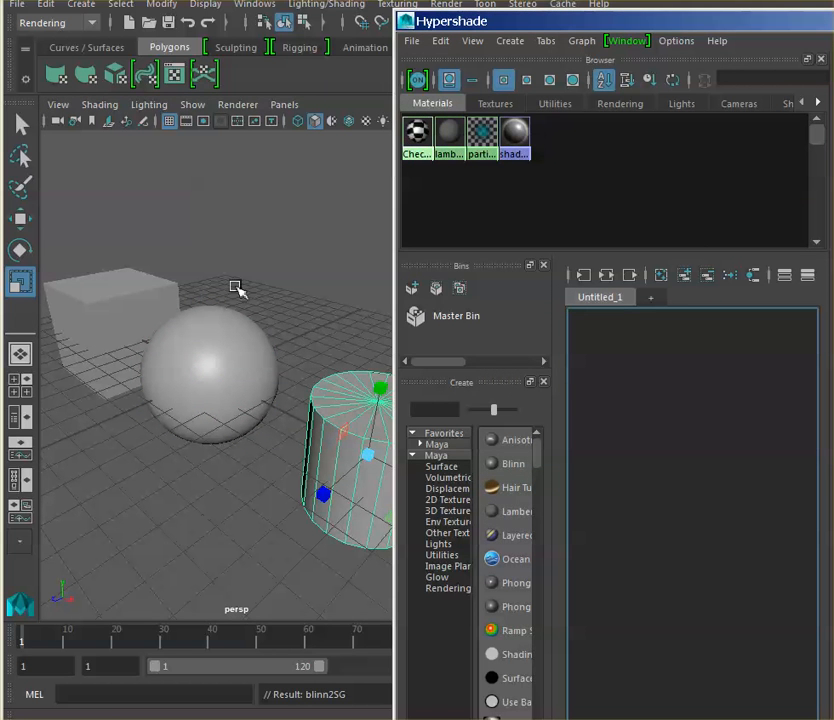
{"action": "left_click", "coordinate": [134, 318]}
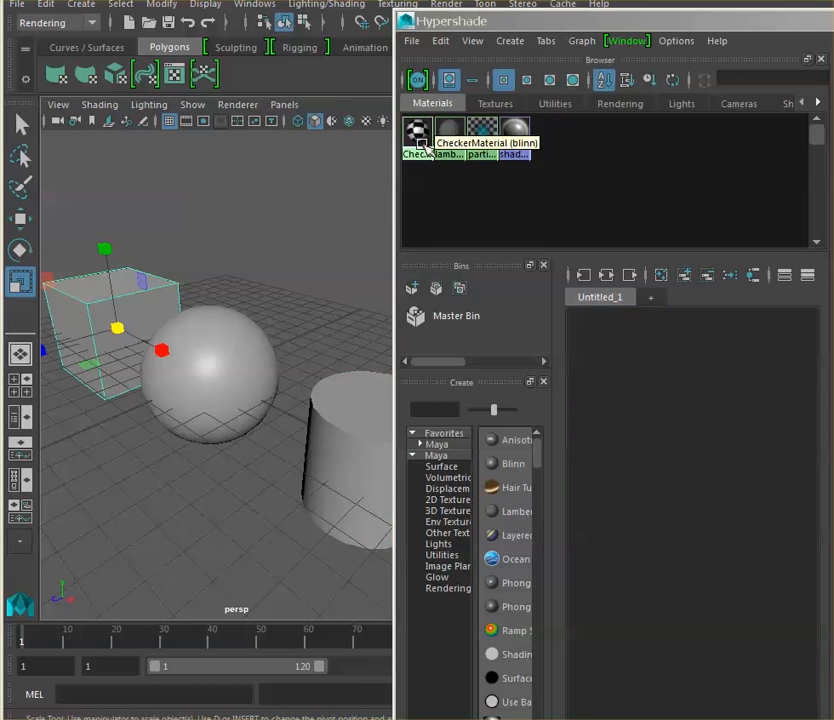
{"action": "right_click_drag", "start_coordinate": [420, 128], "coordinate": [425, 104]}
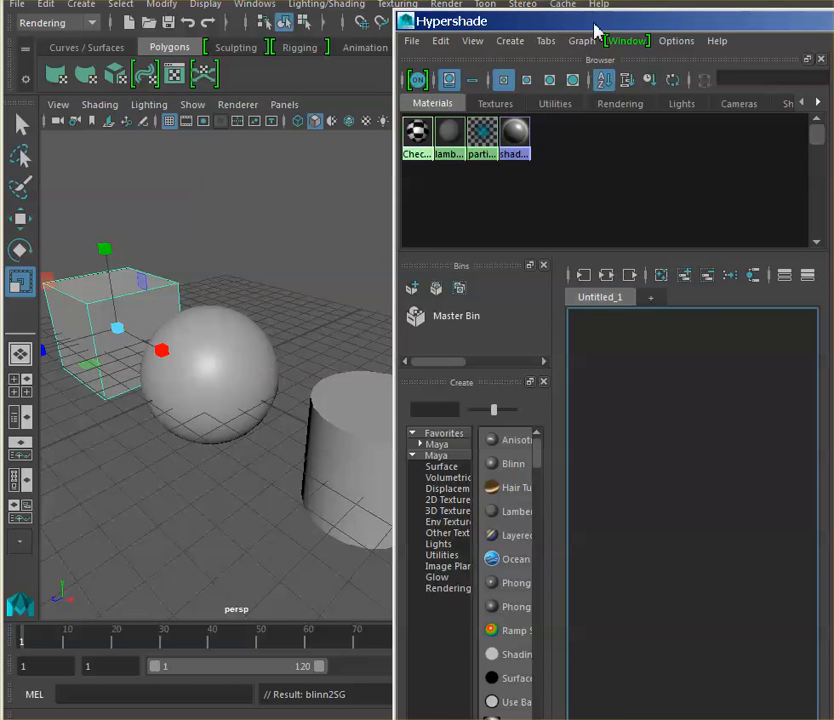
{"action": "left_click_drag", "start_coordinate": [485, 28], "coordinate": [667, 32]}
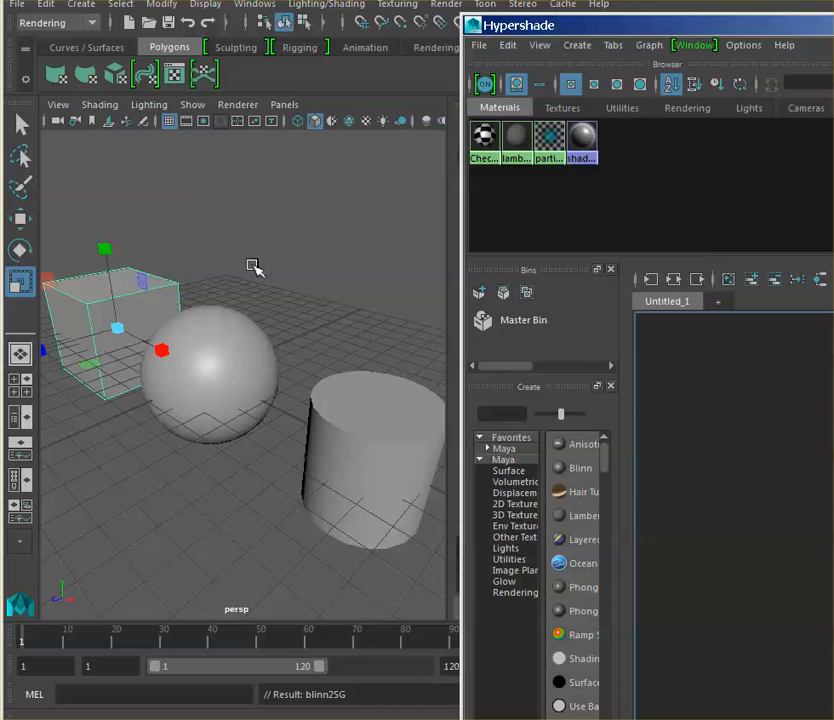
{"action": "left_click", "coordinate": [367, 122]}
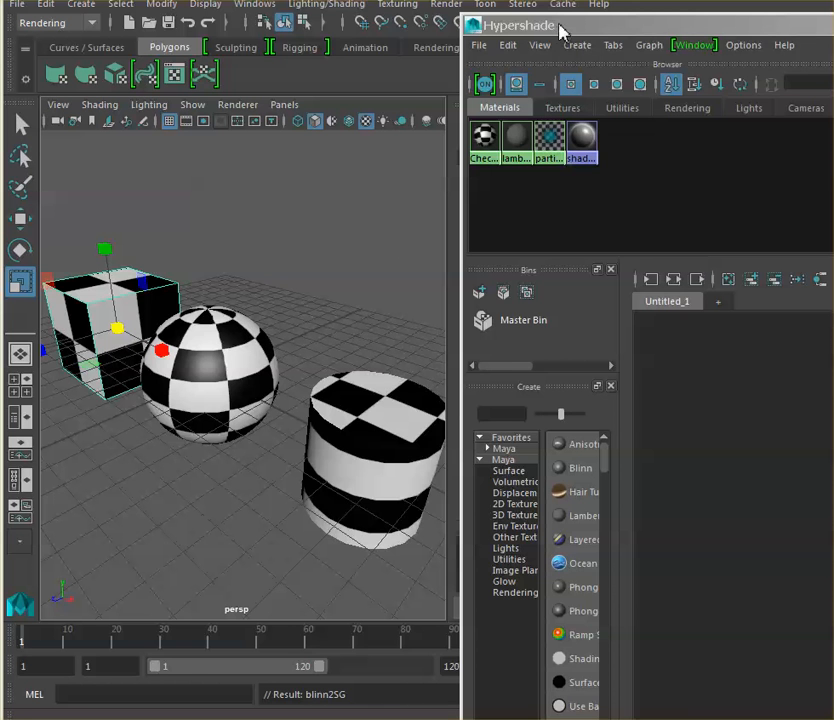
Open the 2D texture placement settings of the checker texture connected to CheckerMaterial's Color.
{"action": "left_click_drag", "start_coordinate": [558, 28], "coordinate": [261, 15]}
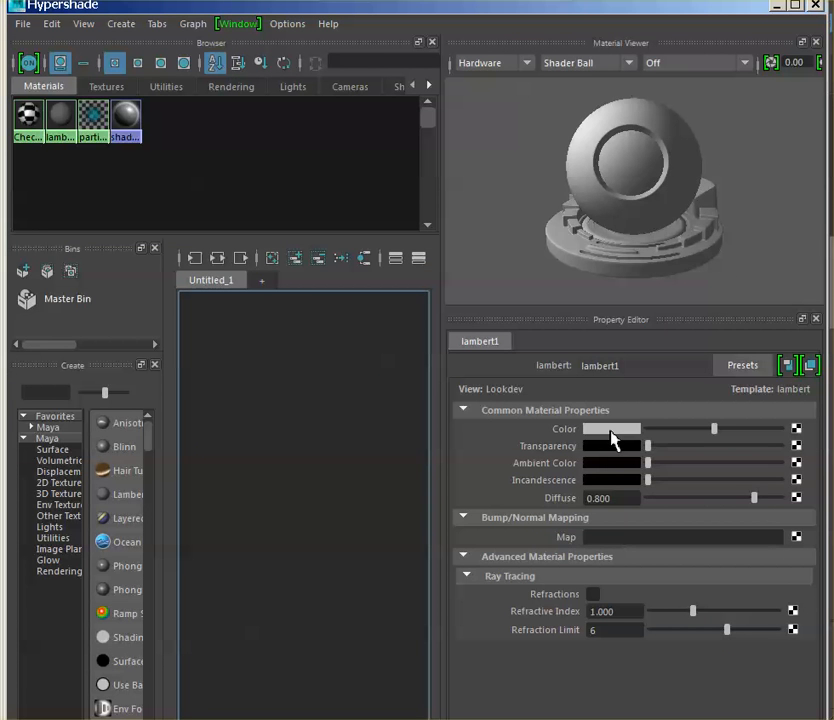
{"action": "left_click", "coordinate": [30, 134]}
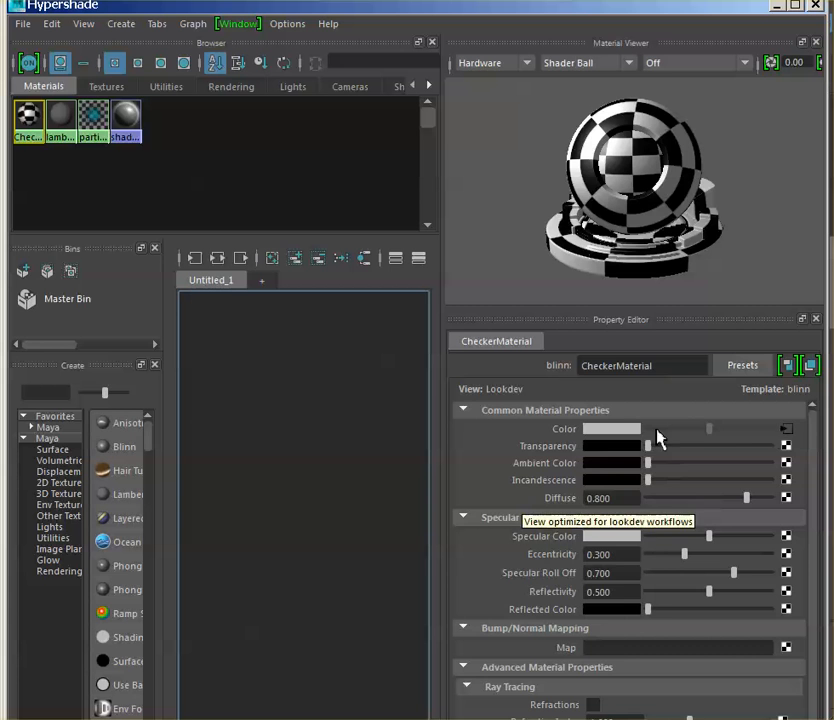
{"action": "left_click", "coordinate": [790, 434]}
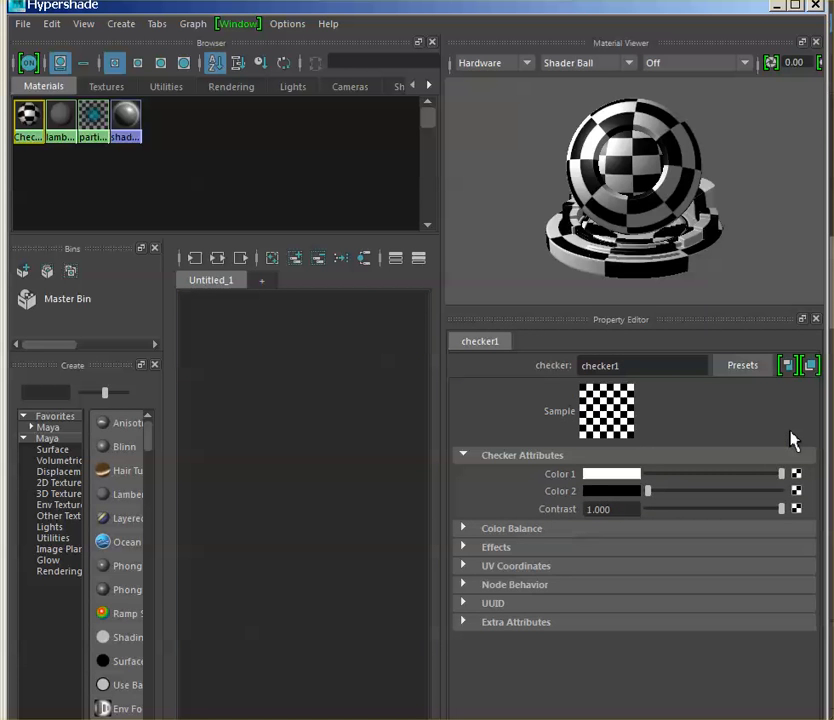
{"action": "left_click", "coordinate": [510, 567]}
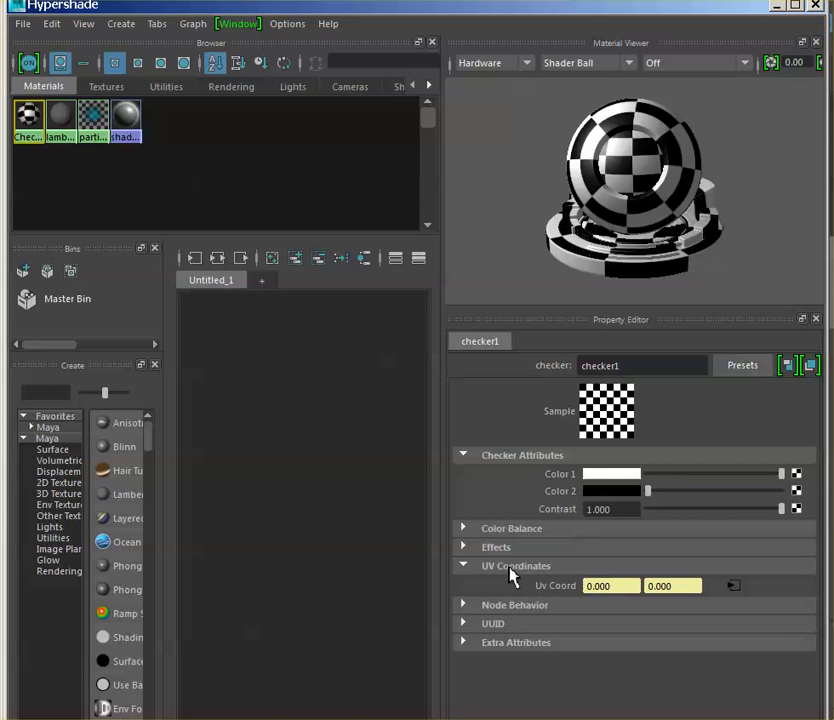
{"action": "left_click", "coordinate": [736, 588]}
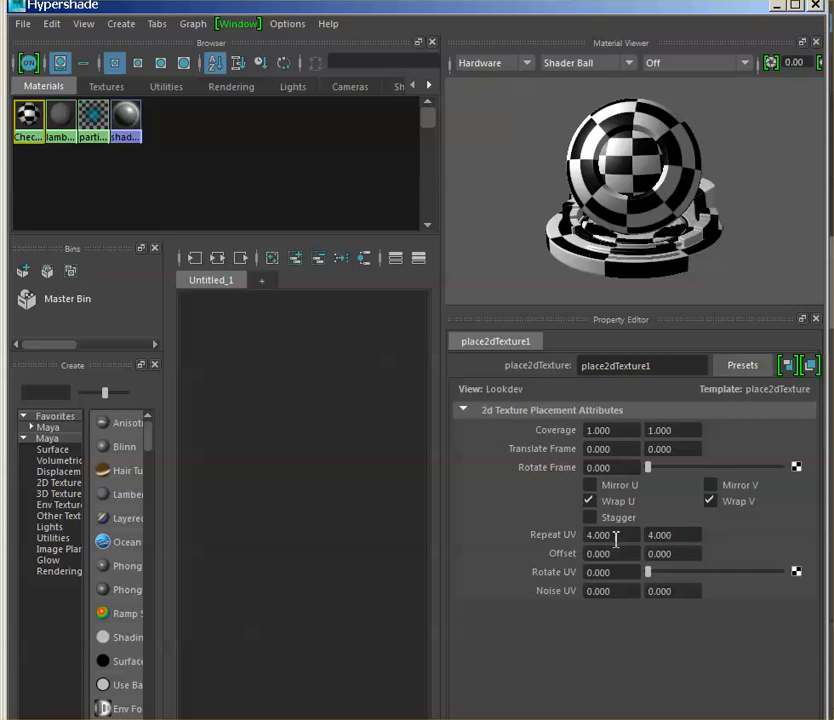
Set the checker texture's Repeat UV to 10 in both directions and move the Hypershade window to uncover the objects.
{"action": "left_click_drag", "start_coordinate": [622, 536], "coordinate": [573, 540]}
{"action": "type", "text": "10"}
{"action": "key", "text": "Tab"}
{"action": "type", "text": "10"}
{"action": "key", "text": "Tab"}
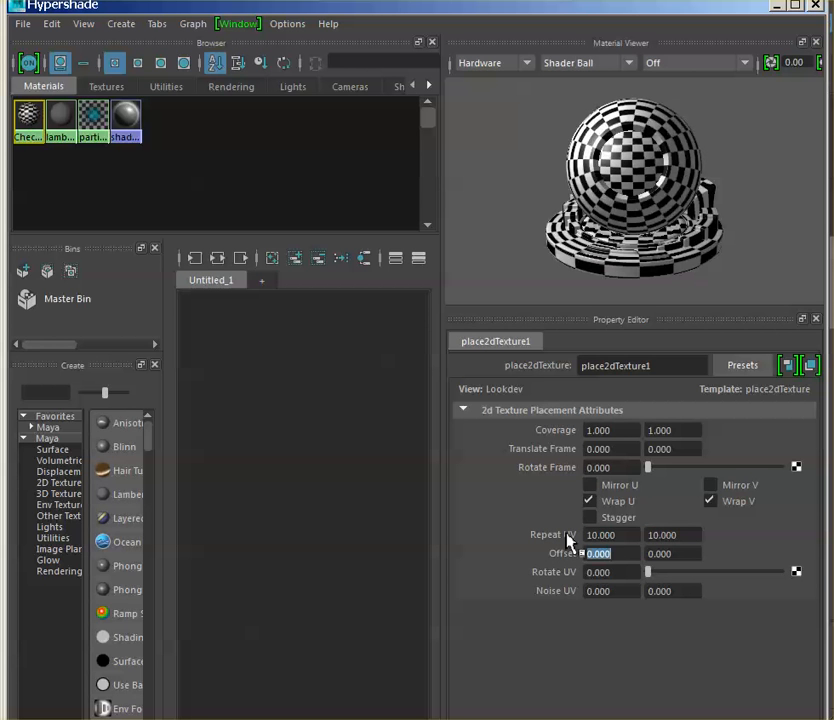
{"action": "left_click", "coordinate": [626, 538]}
{"action": "left_click", "coordinate": [685, 536]}
{"action": "left_click_drag", "start_coordinate": [354, 6], "coordinate": [493, 490]}
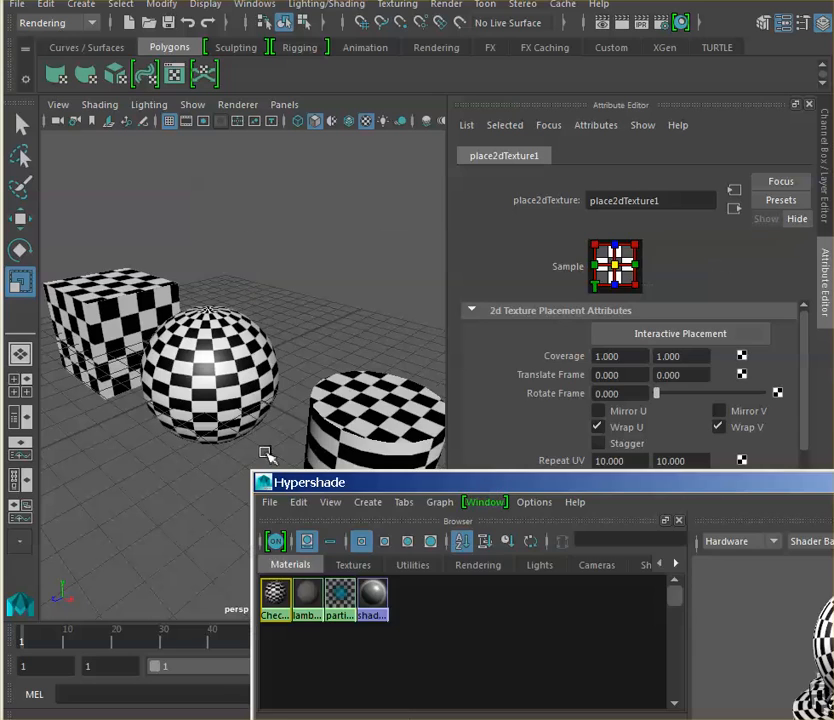